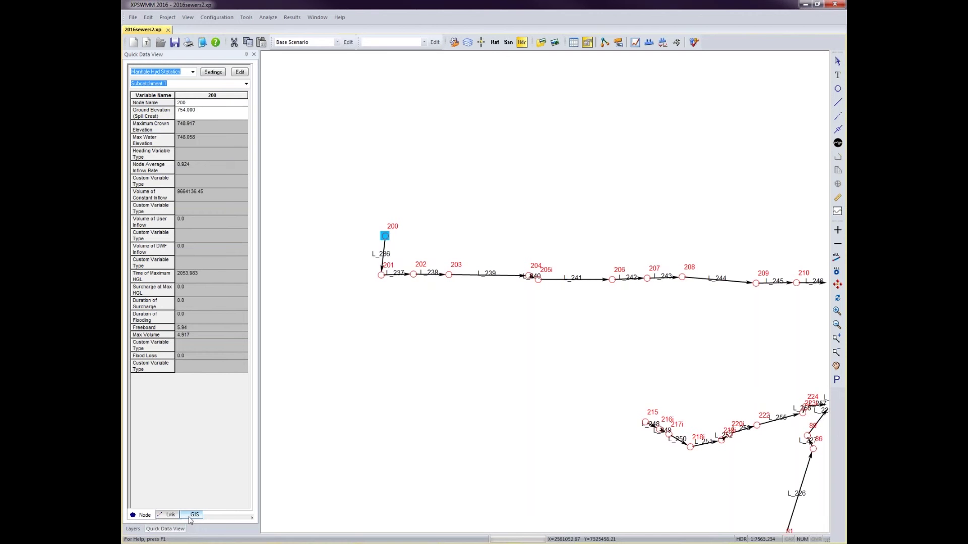
Step: Display the Manhole Data variables for node 200, and switch the quick data view to its GIS data
left_click(193, 72)
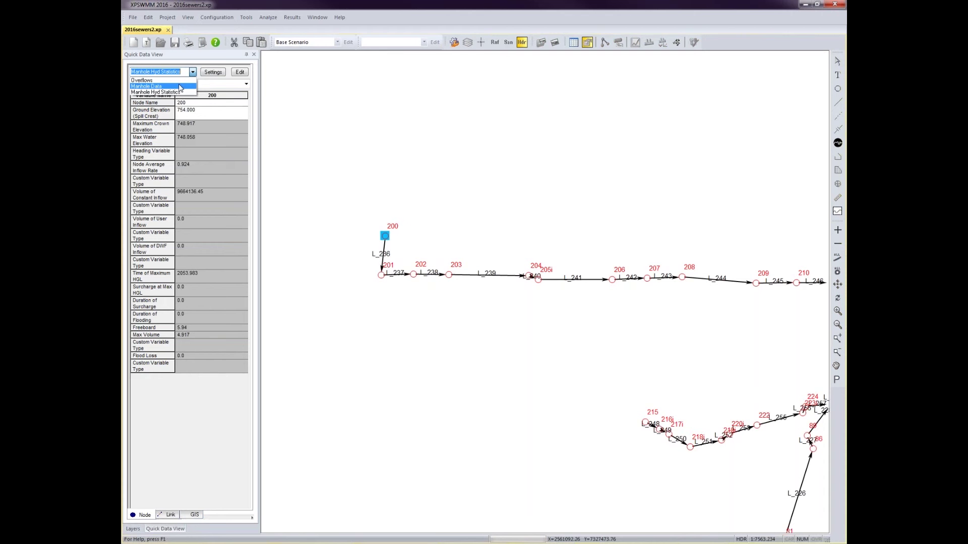
left_click(180, 87)
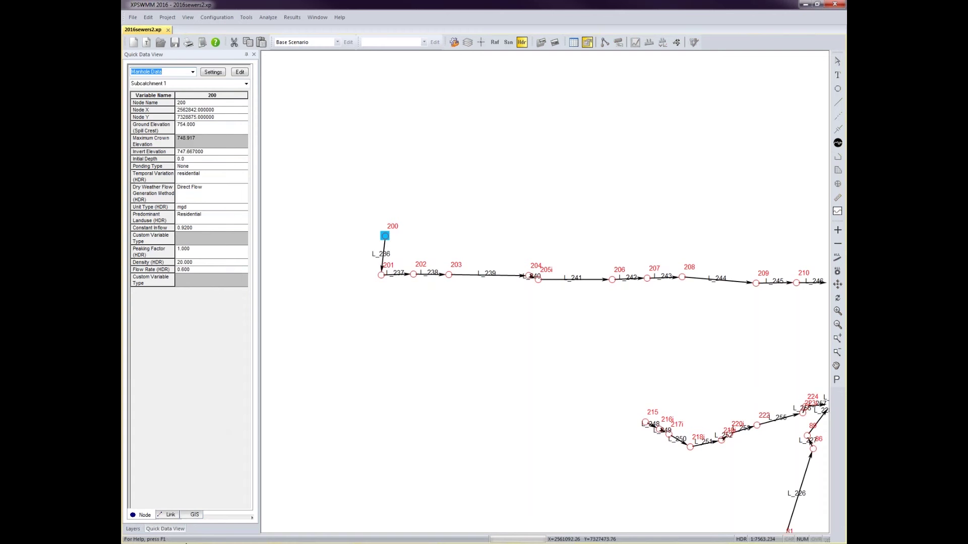
left_click(195, 514)
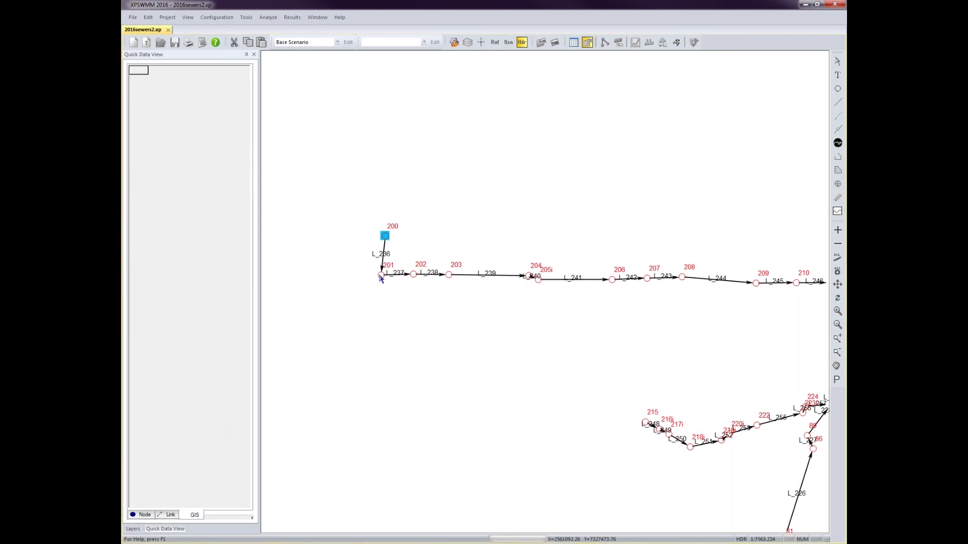
Step: Auto-hide Quick Data View and keep the Layers list pinned open beside the network
left_click(246, 53)
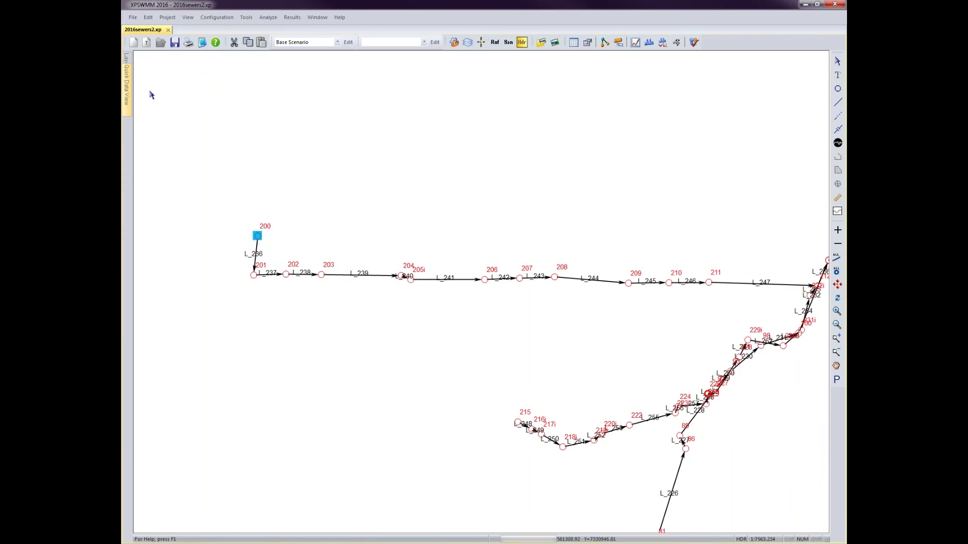
mouse_move(127, 63)
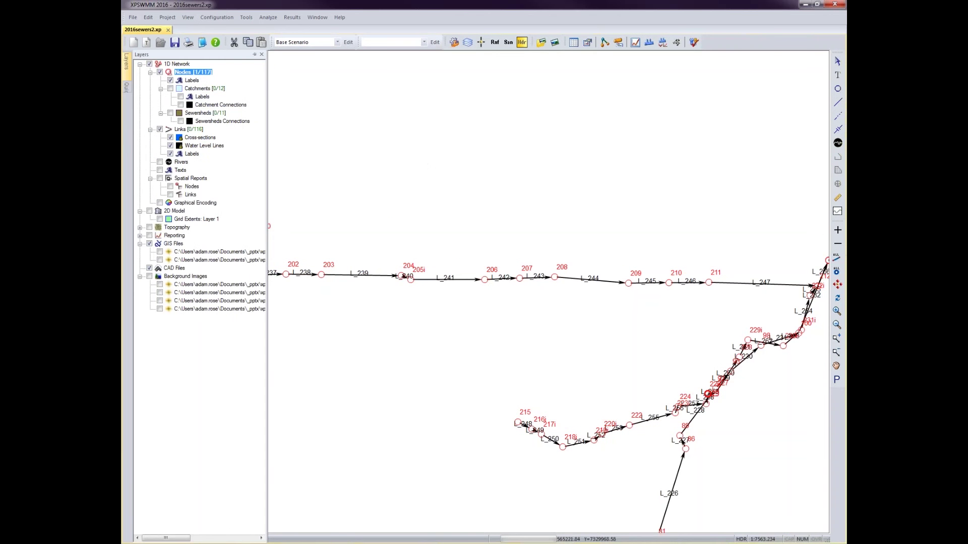
left_click_drag(443, 168, 539, 173)
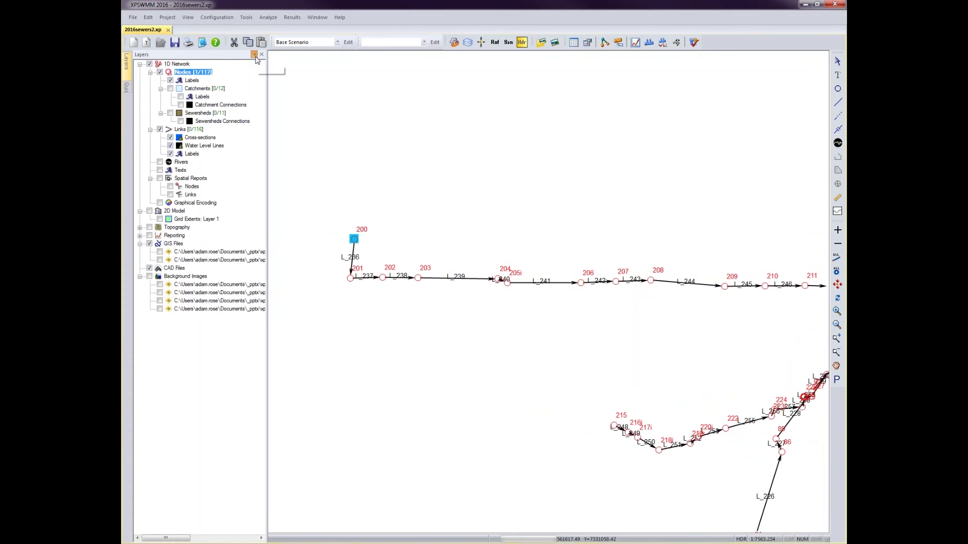
left_click(255, 54)
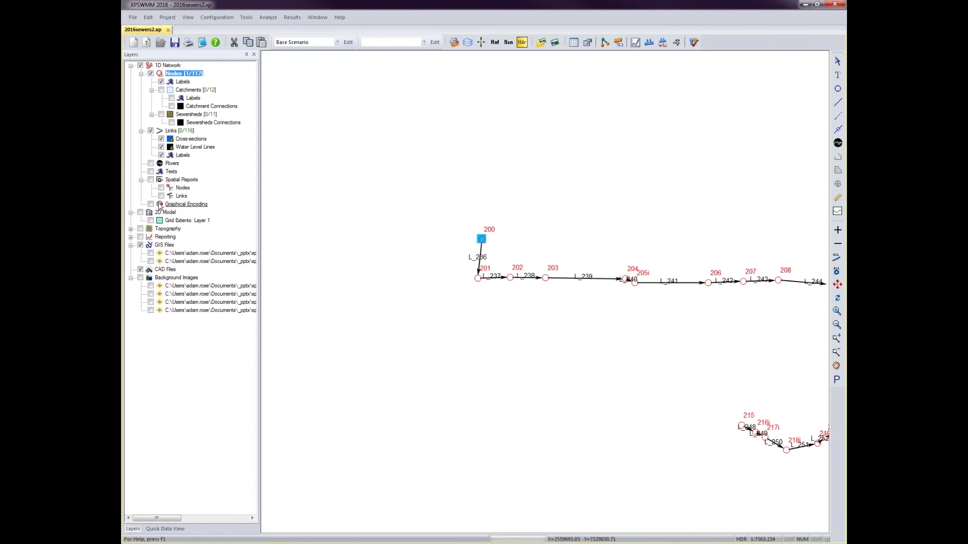
Step: Turn on Graphical Encoding for the network and deselect node 200
left_click(151, 205)
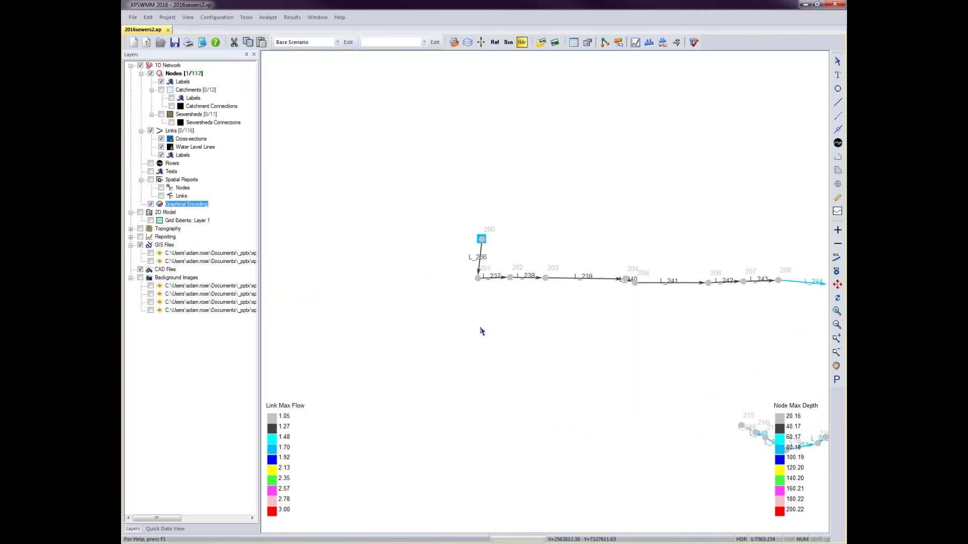
left_click(479, 328)
scroll(585, 285, "down", 3)
left_click_drag(585, 283, 486, 283)
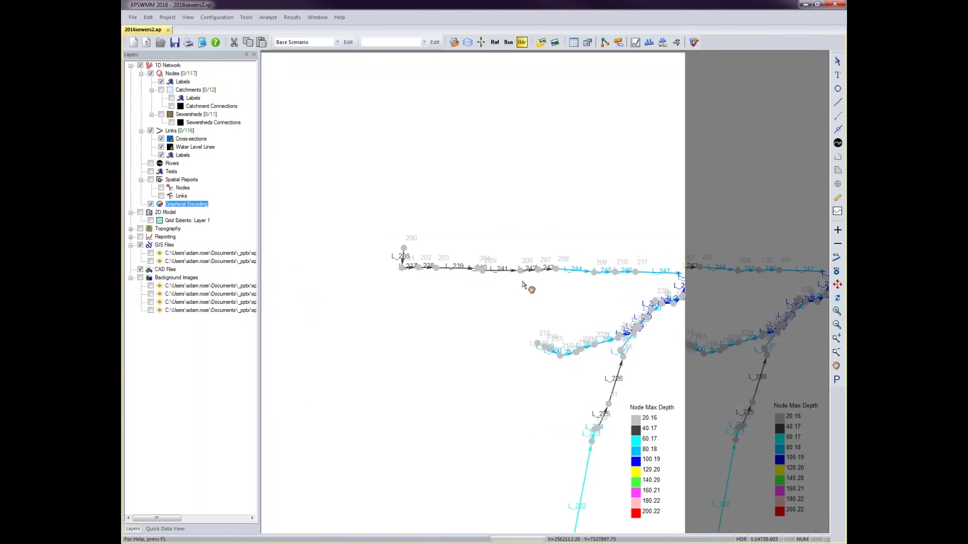
Step: Open the Graphical Encoding properties and use HDR:Max Water Depth (ft, m) as the Node Color variable
right_click(200, 209)
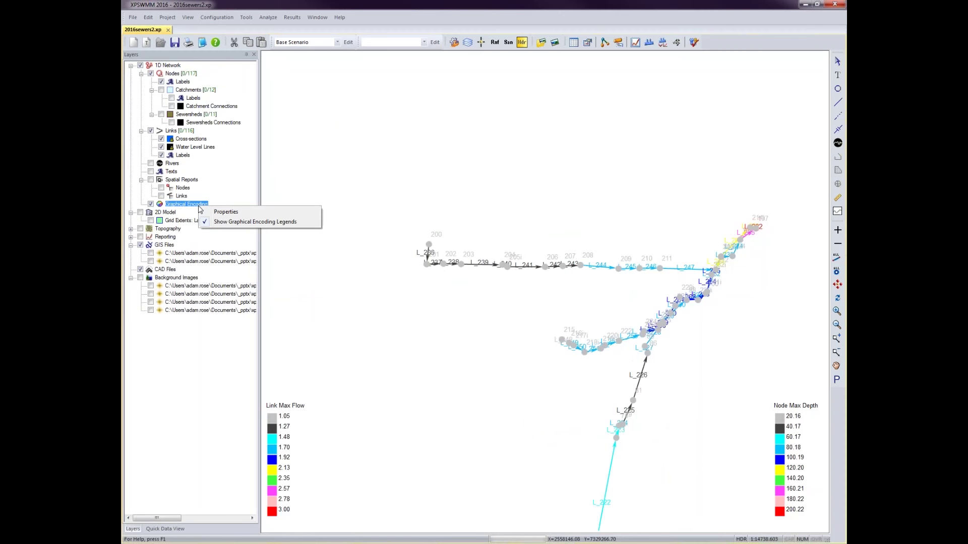
left_click(210, 212)
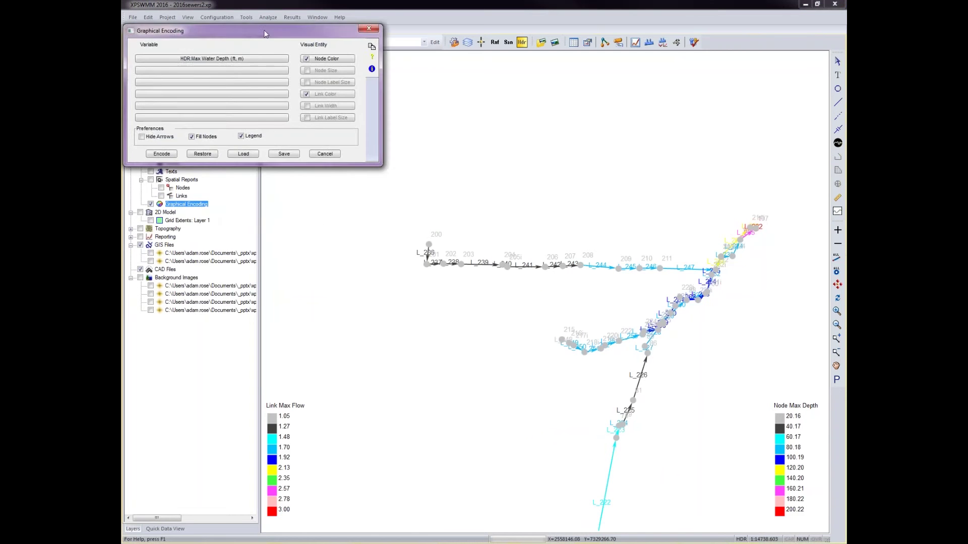
left_click_drag(262, 29, 519, 66)
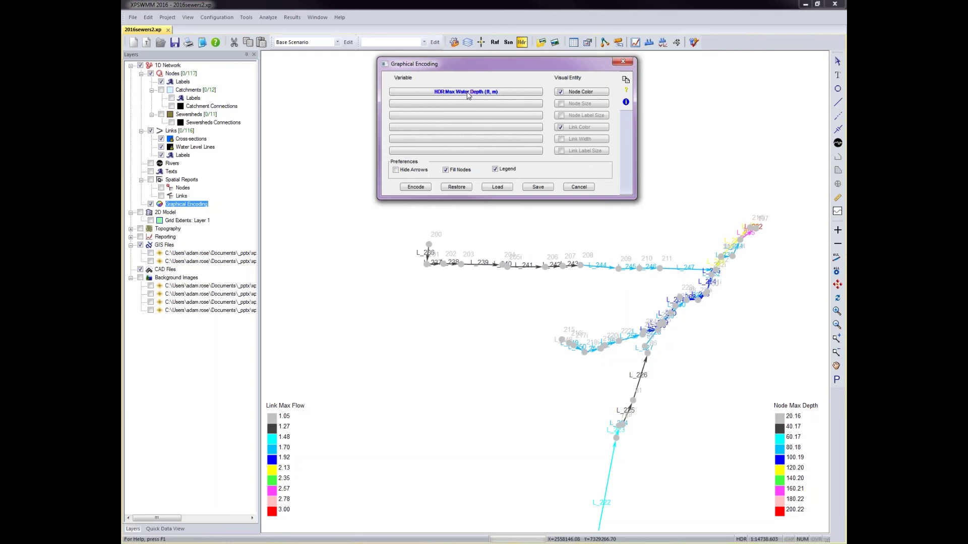
left_click(468, 93)
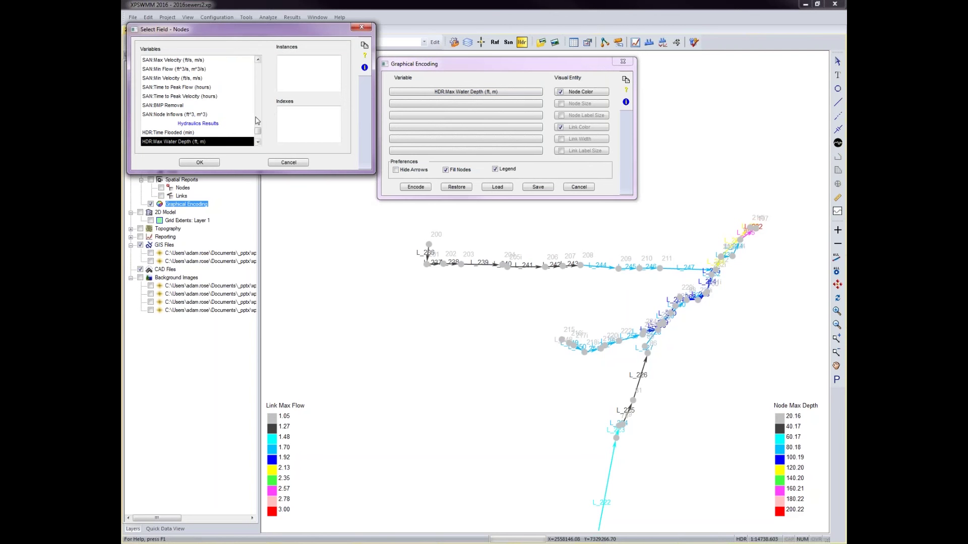
left_click_drag(258, 132, 260, 134)
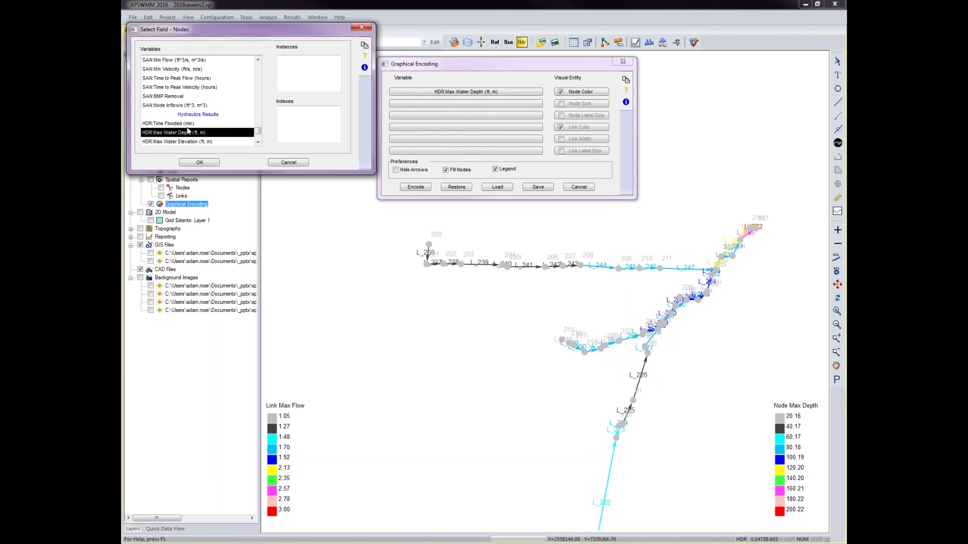
left_click(204, 162)
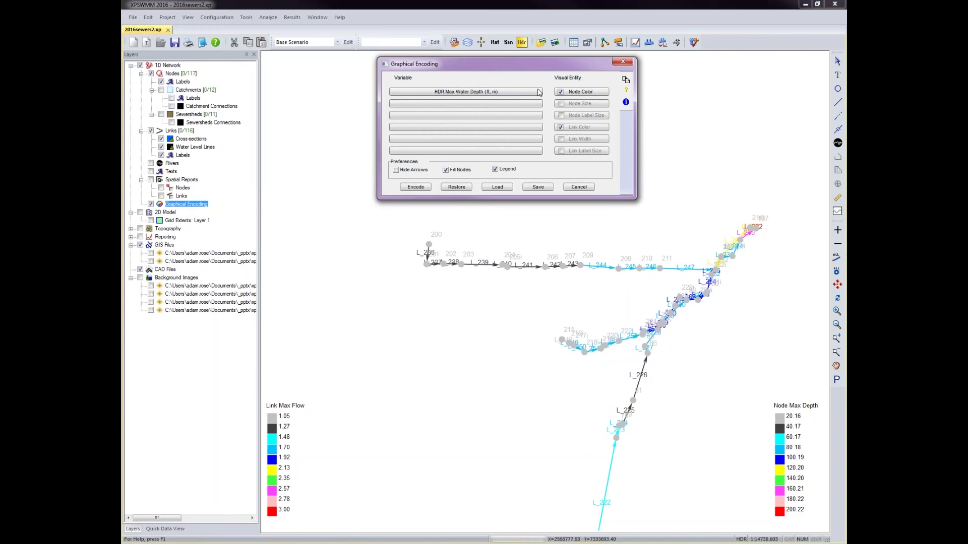
Step: Apply the suggested Node Color ranges for HDR:Max Water Depth
left_click(588, 94)
left_click(588, 94)
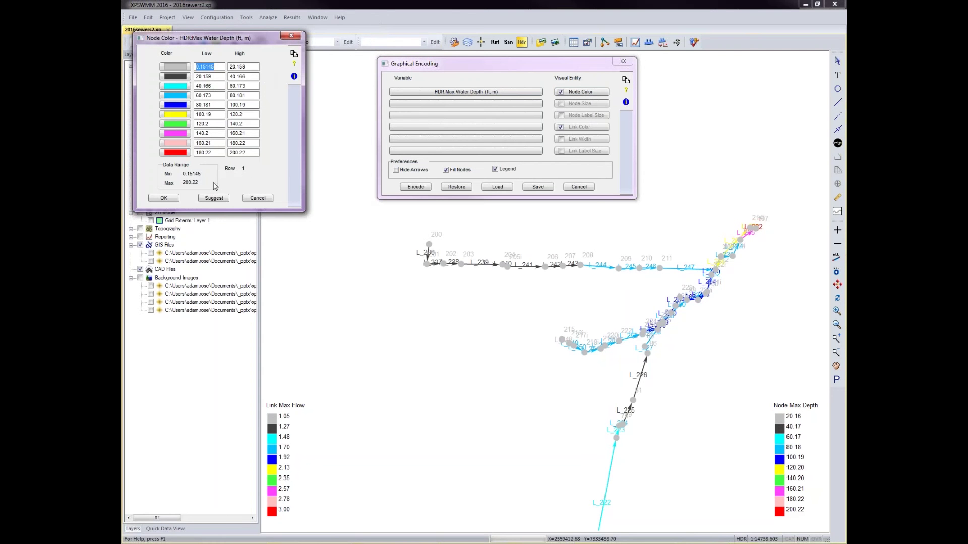
left_click(222, 199)
left_click(163, 199)
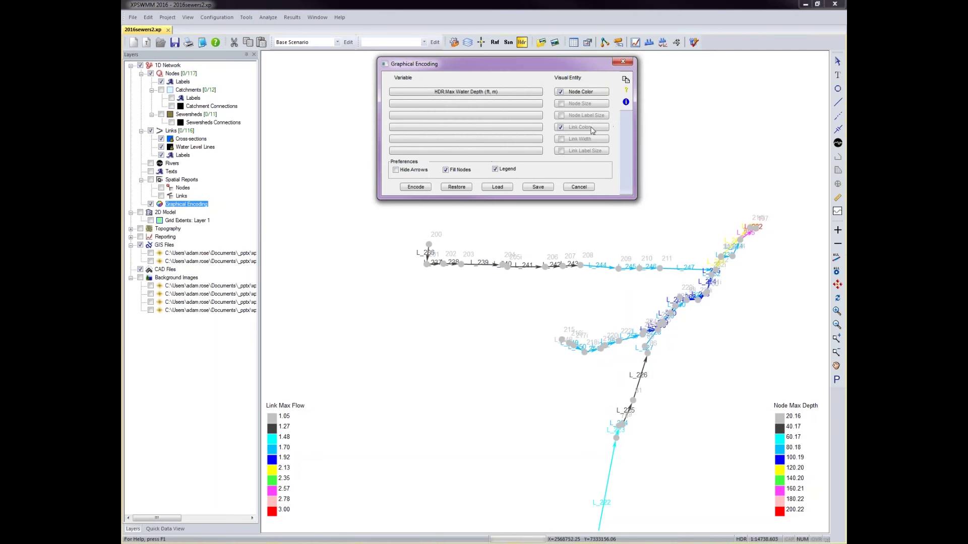
Step: Set the Link Color variable to Diameter/Depth (feet, metres) with the Single instance
left_click(536, 129)
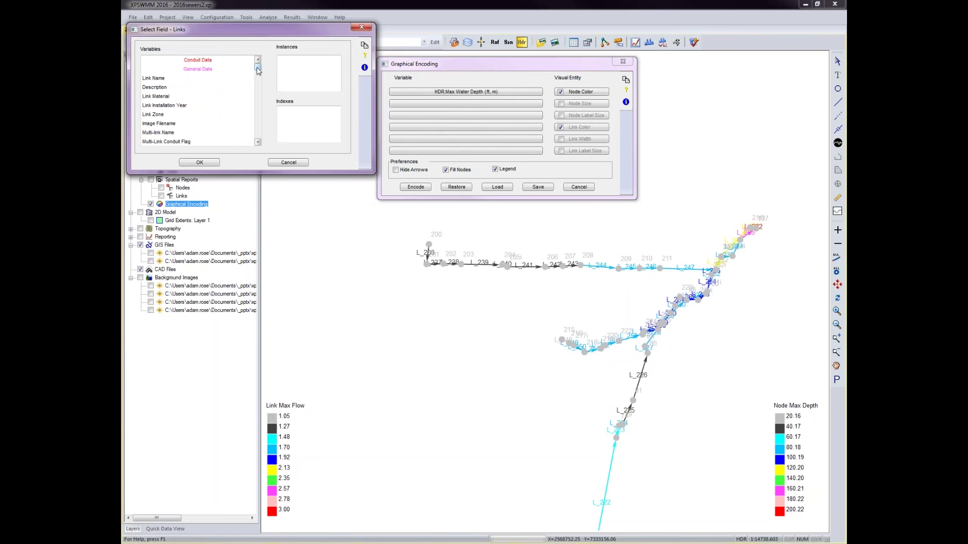
left_click_drag(257, 70, 257, 80)
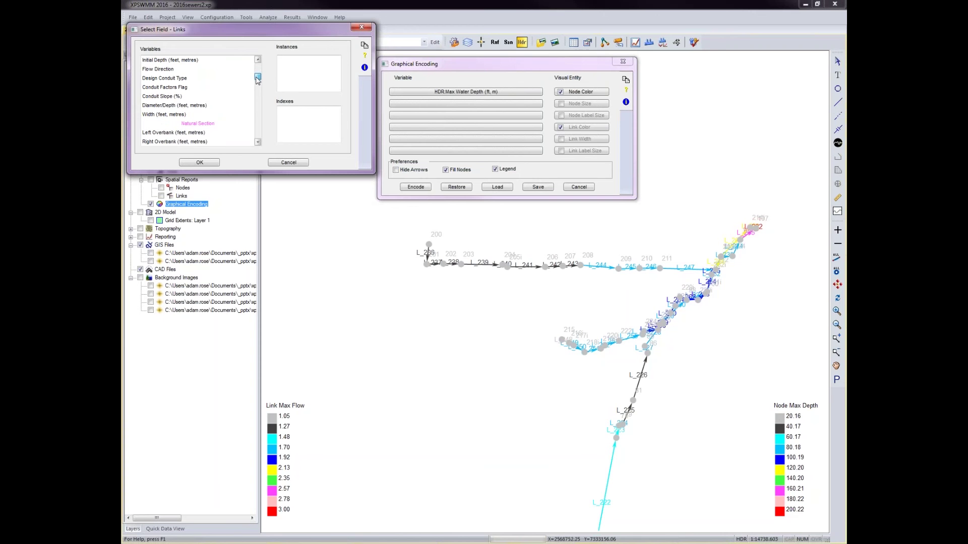
left_click(172, 105)
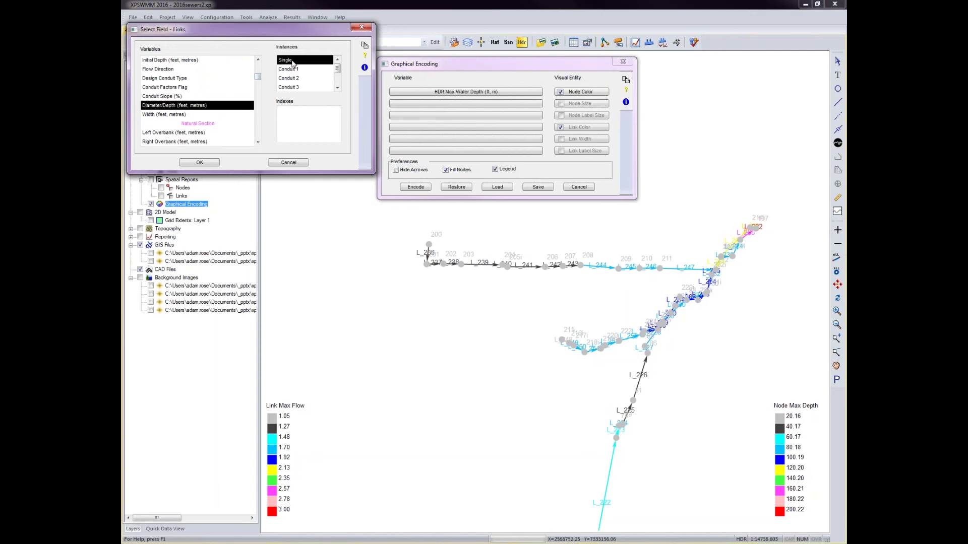
left_click(199, 162)
Step: Accept the diameter-based Link Color ranges and encode the network, toggling Graphical Encoding off and on to compare
left_click(584, 127)
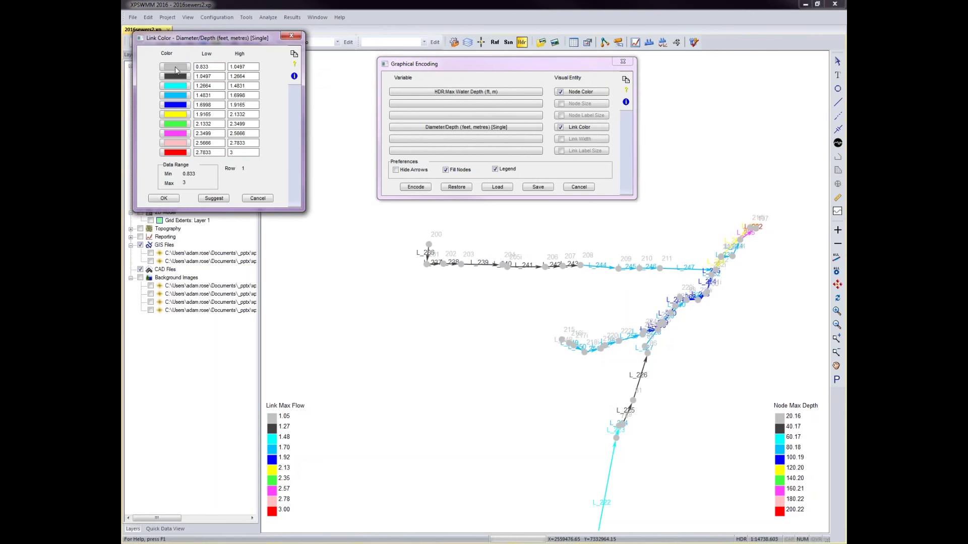
left_click(164, 198)
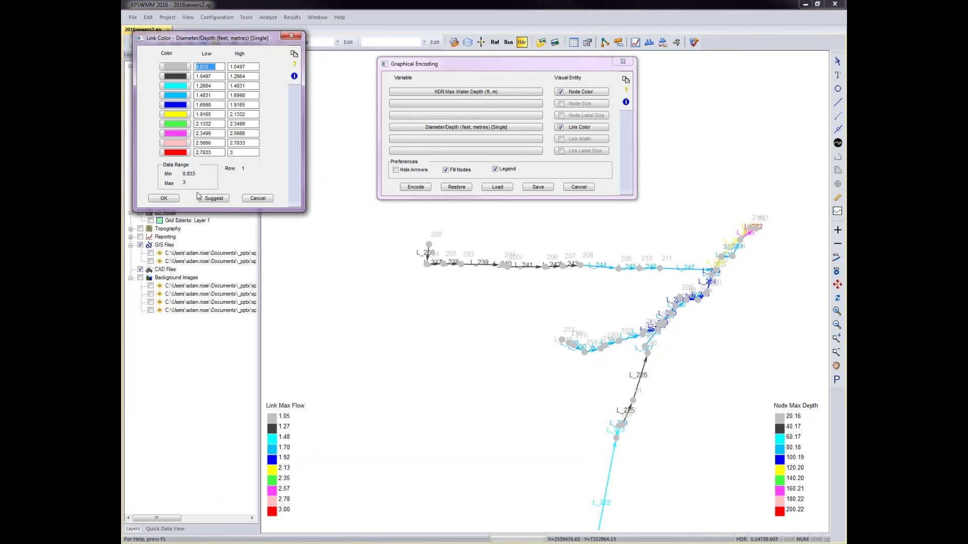
left_click(425, 189)
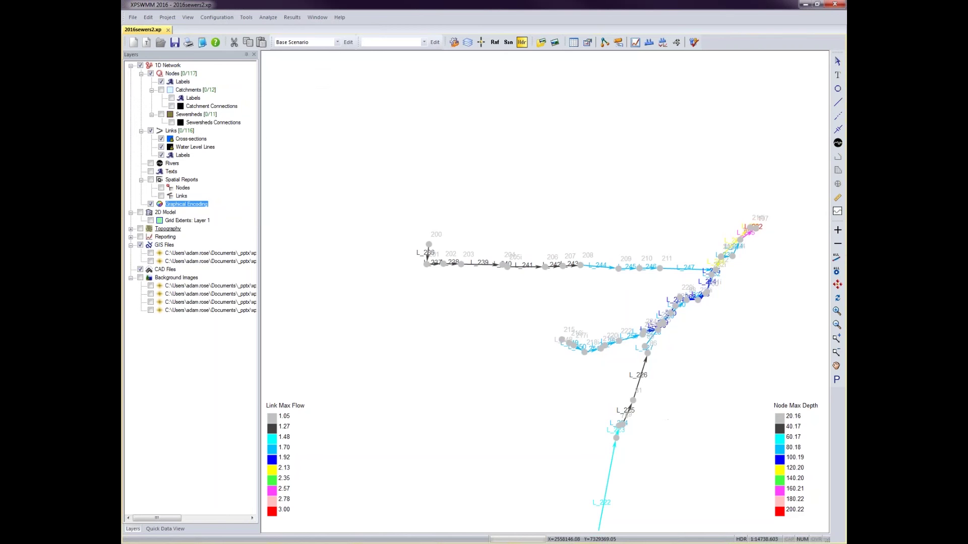
left_click(150, 204)
left_click(150, 204)
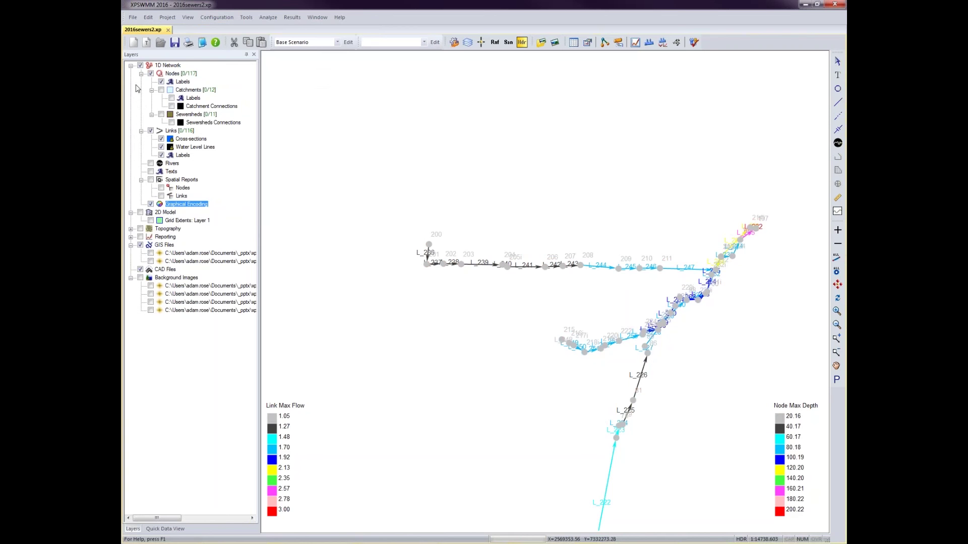
Step: Hide the link labels and keep the nodes displayed with the Catchments and Sewersheds layers turned off
left_click(150, 73)
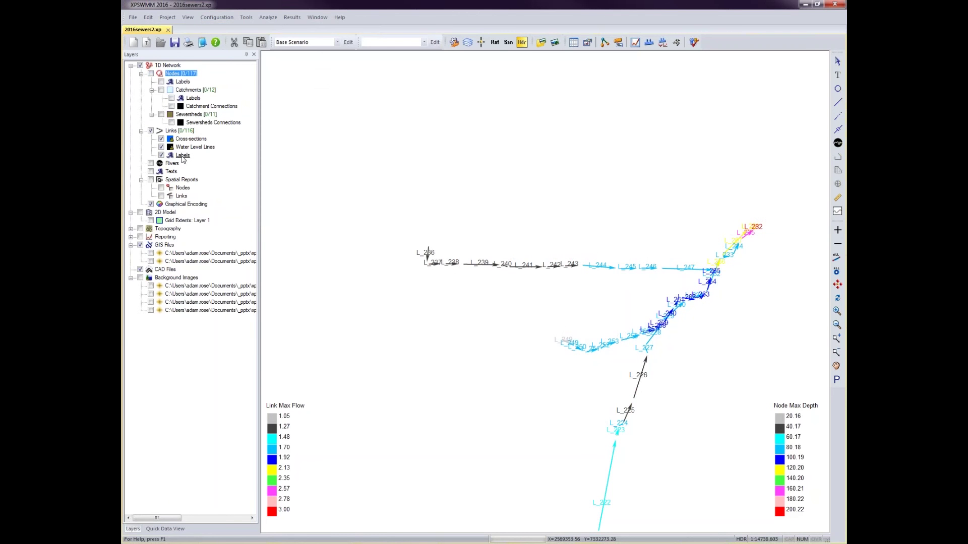
left_click(161, 154)
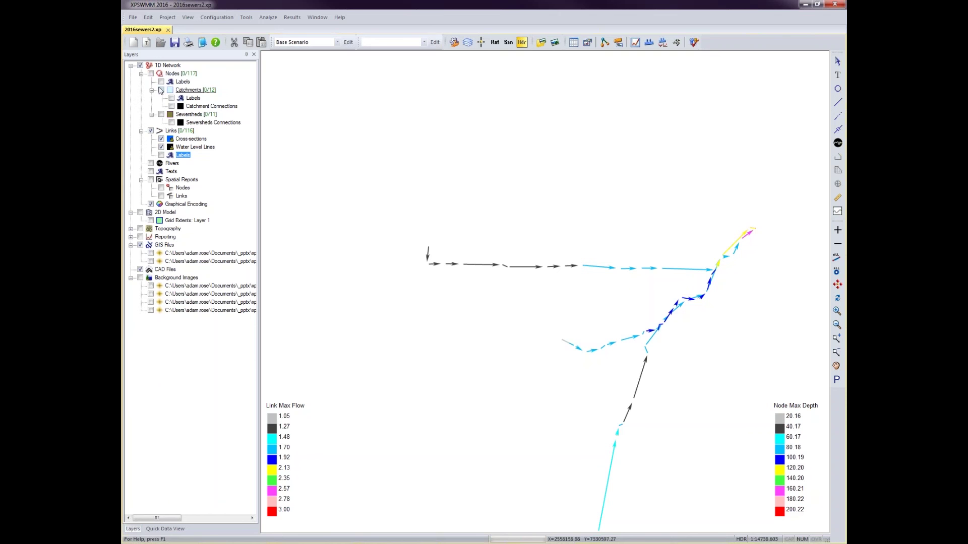
left_click(151, 74)
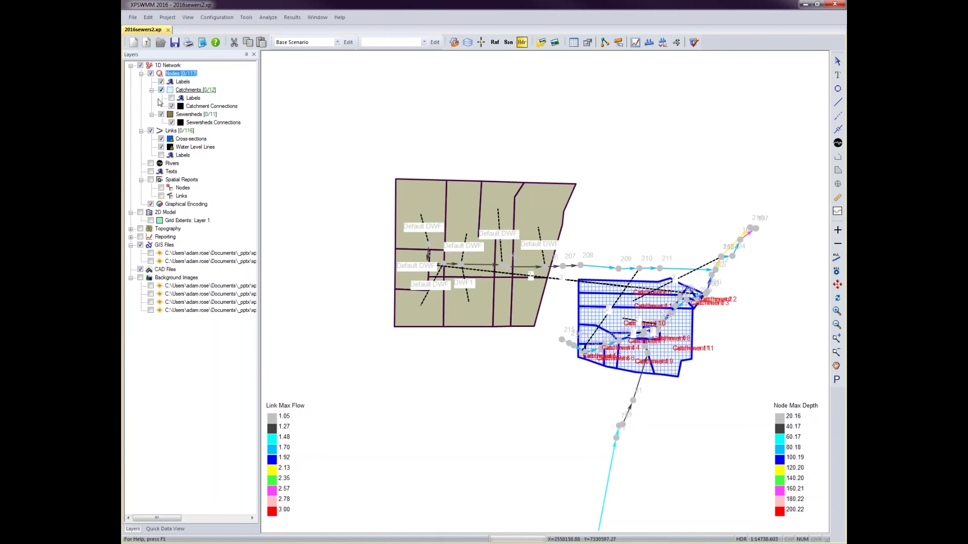
left_click(161, 115)
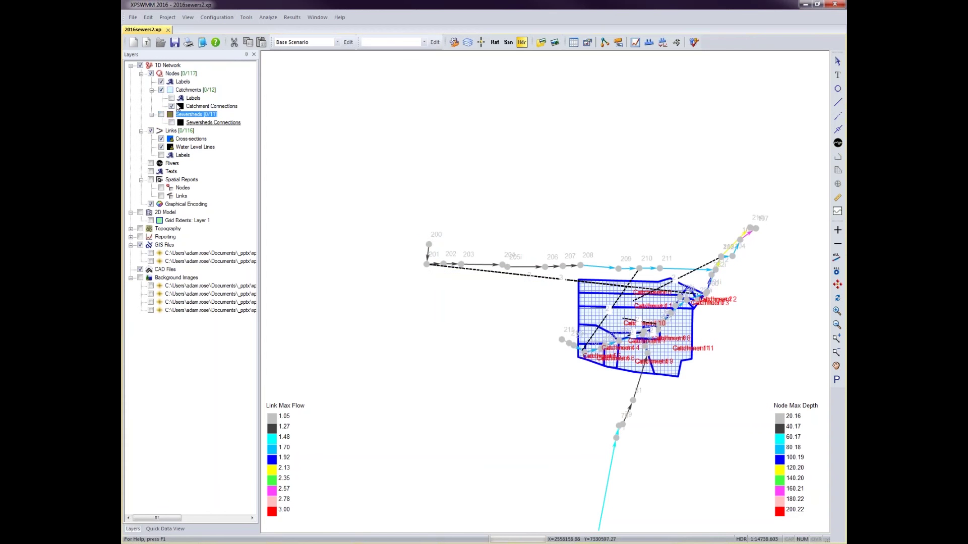
left_click(161, 90)
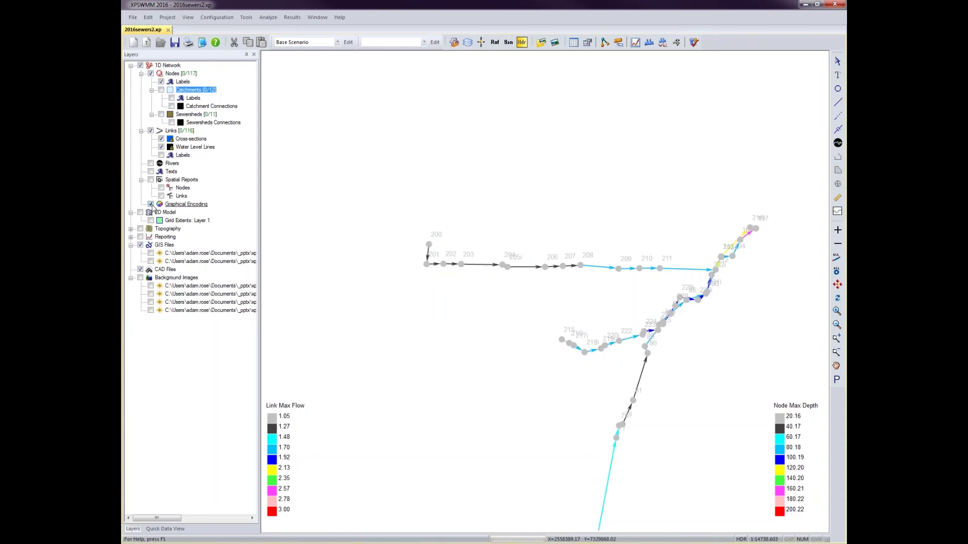
Step: Turn off Graphical Encoding and turn on Spatial Reports for nodes and links, checking the report tooltip of pipe L_239
left_click(151, 204)
left_click(151, 180)
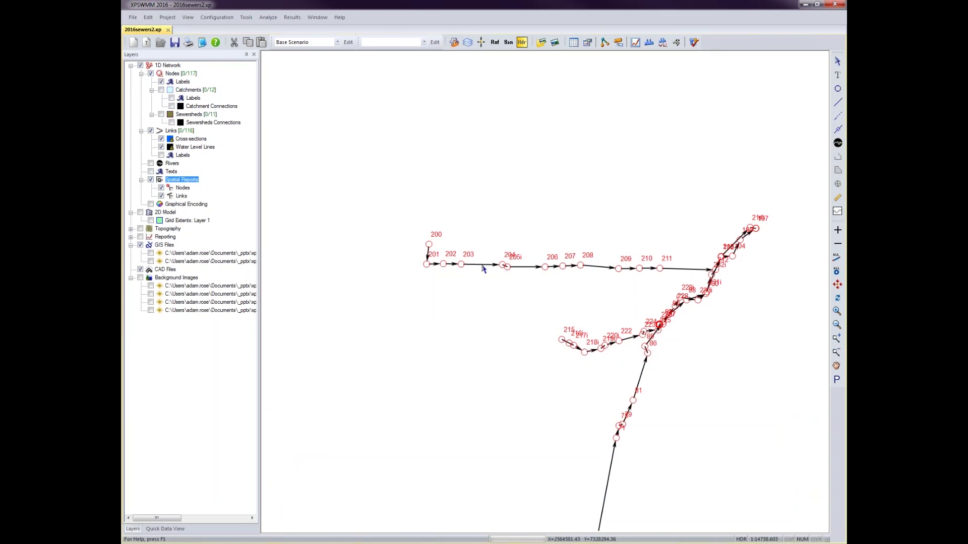
mouse_move(464, 267)
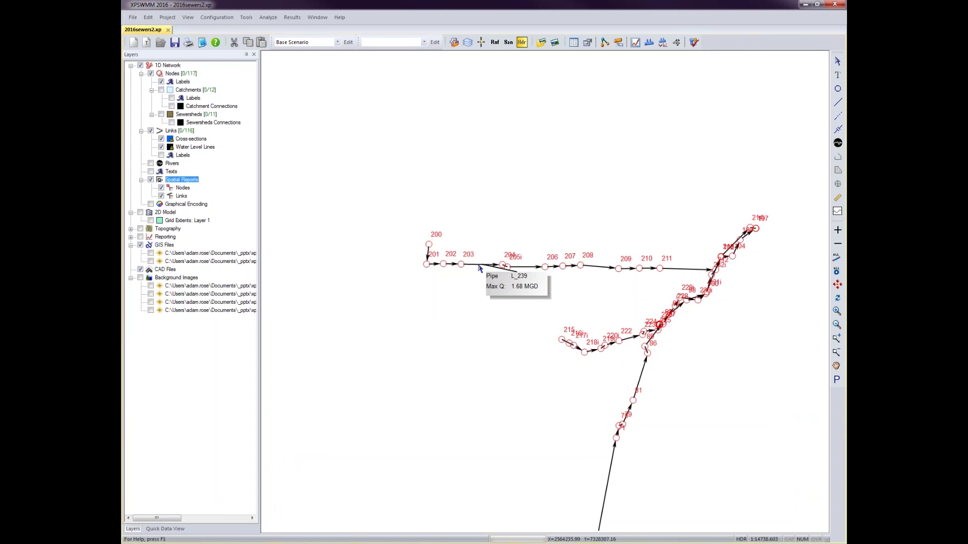
Step: Open the node report variables from the Spatial Reports node properties and review the text format of the Node Name field
left_click(182, 188)
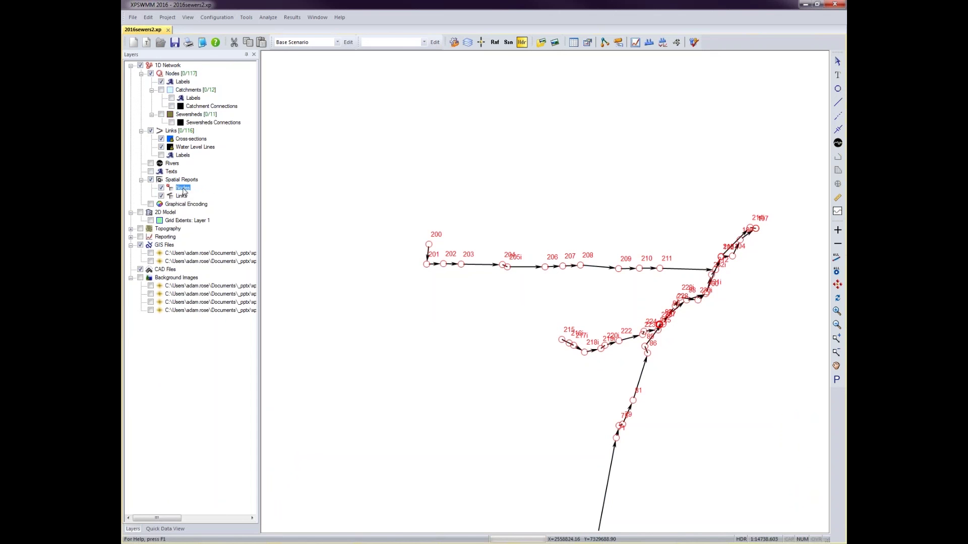
right_click(182, 188)
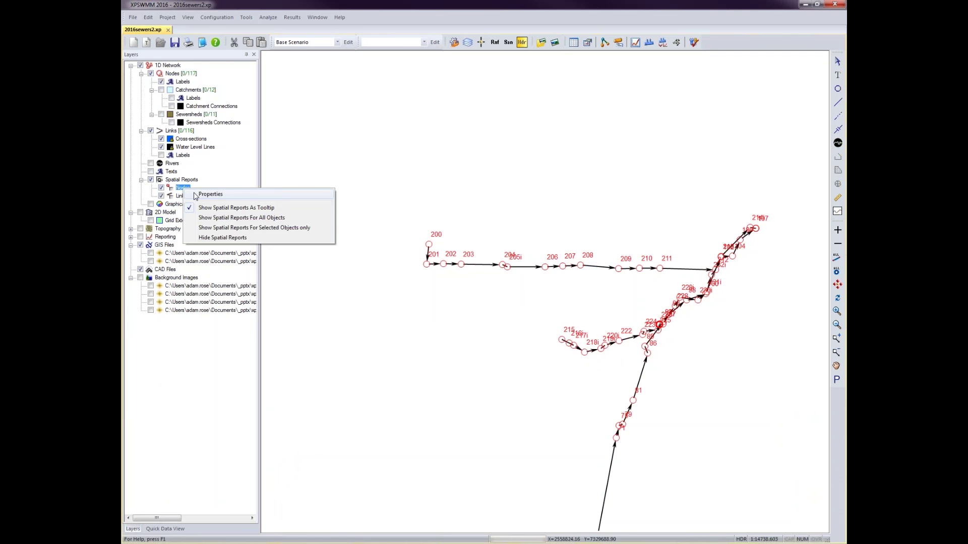
left_click(197, 194)
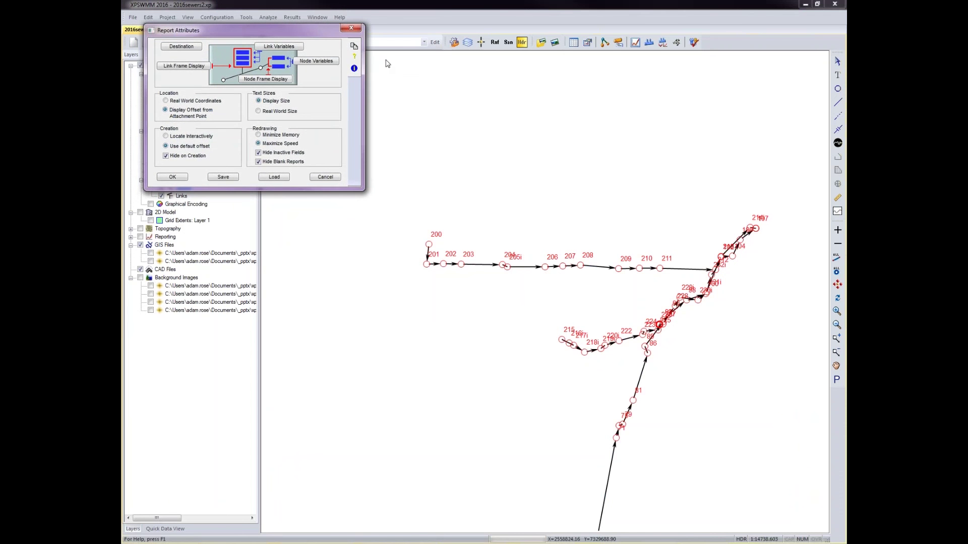
left_click(474, 93)
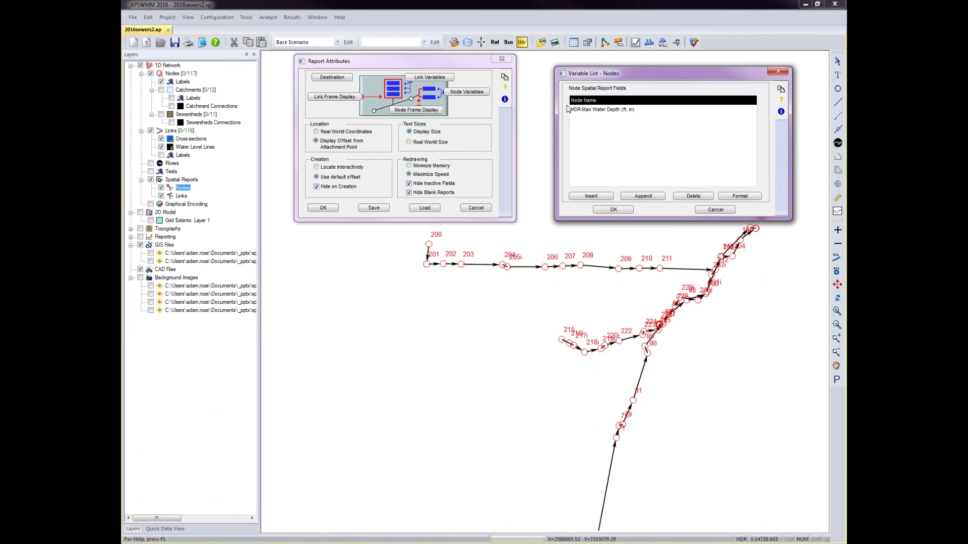
left_click(726, 201)
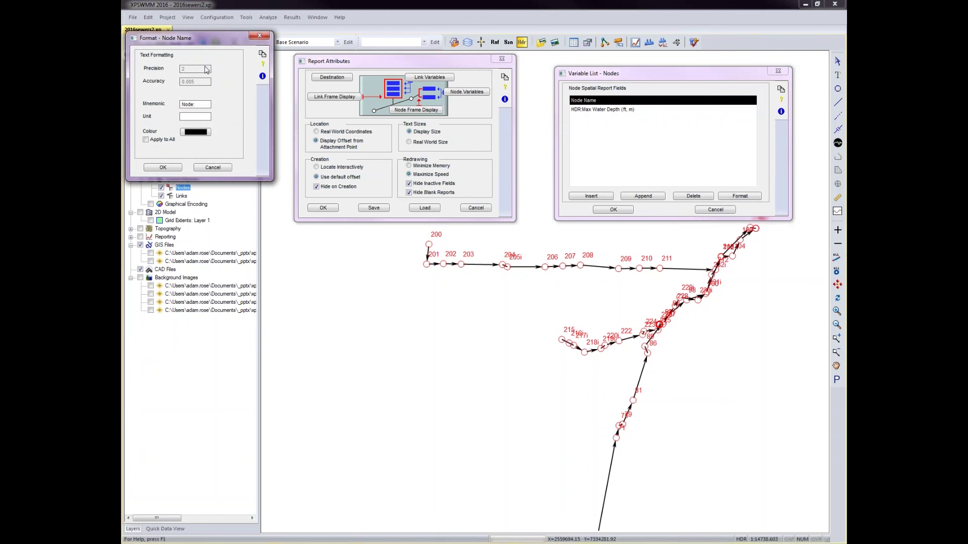
left_click_drag(207, 38, 654, 238)
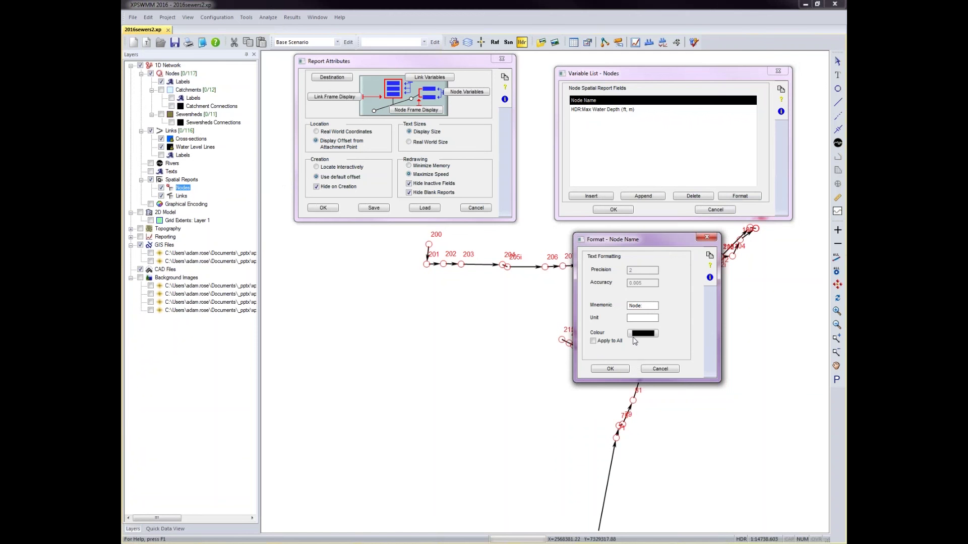
left_click(611, 368)
Step: Review the text format of the HDR:Max Water Depth (ft, m) field and accept the node variable list
left_click(622, 110)
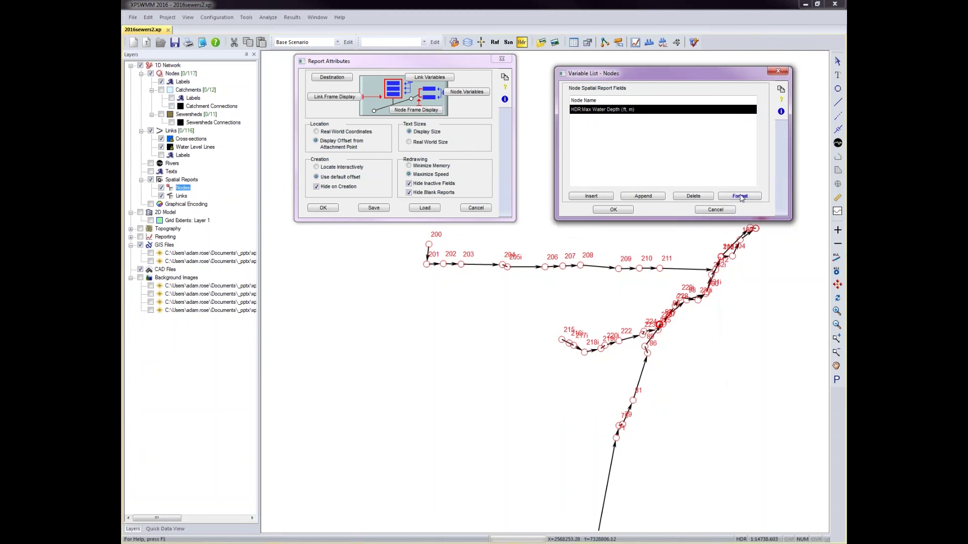
left_click(739, 196)
left_click_drag(205, 42, 448, 144)
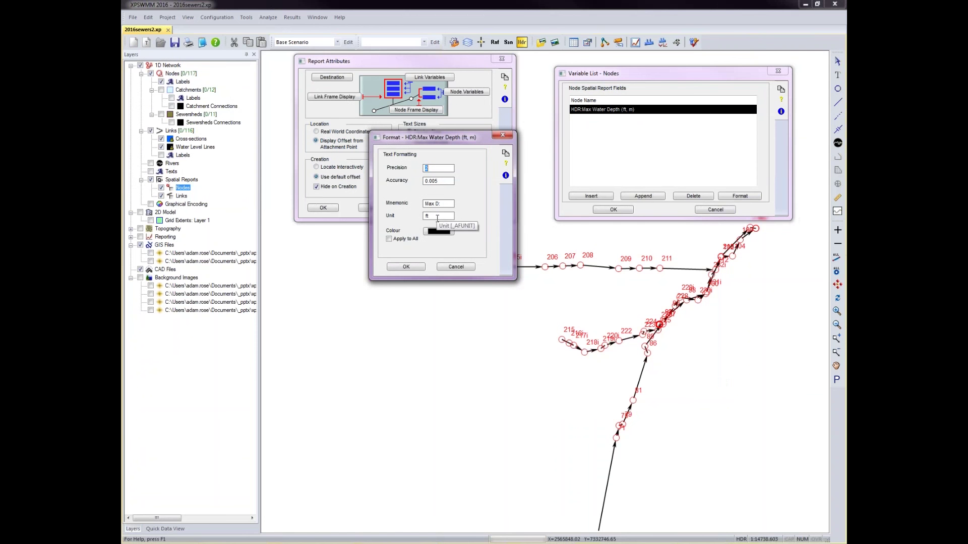
left_click(502, 136)
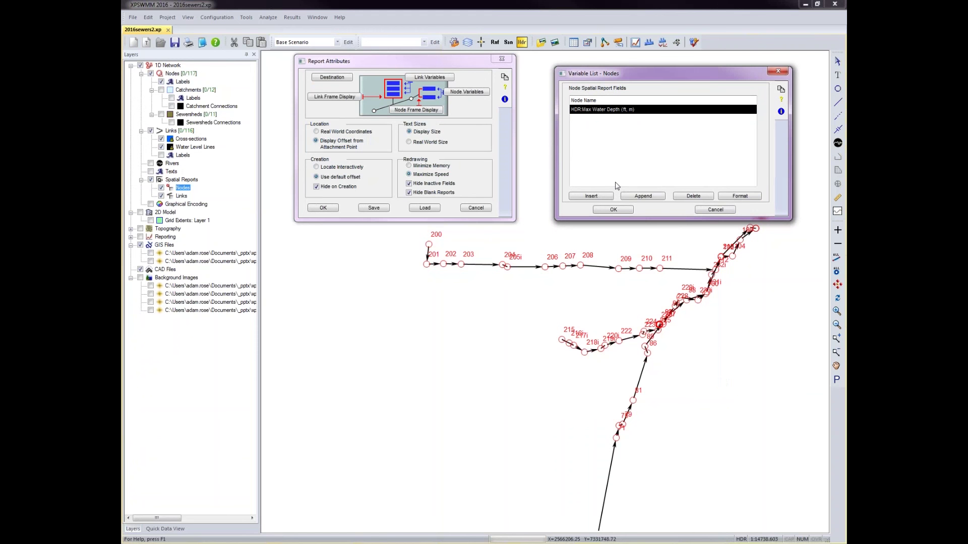
left_click(613, 209)
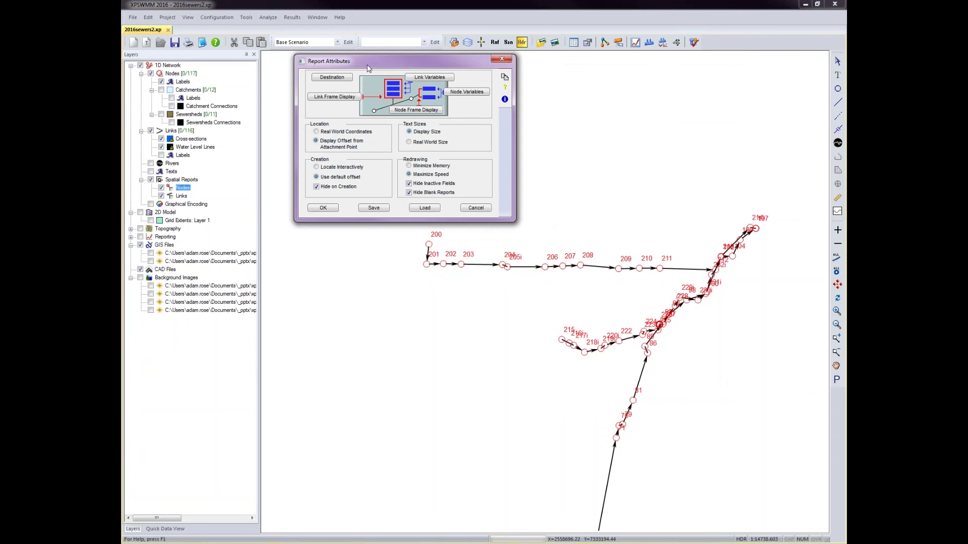
Step: Check the frame background and font options for node reports without changing them, and accept the Report Attributes
left_click_drag(378, 67, 481, 75)
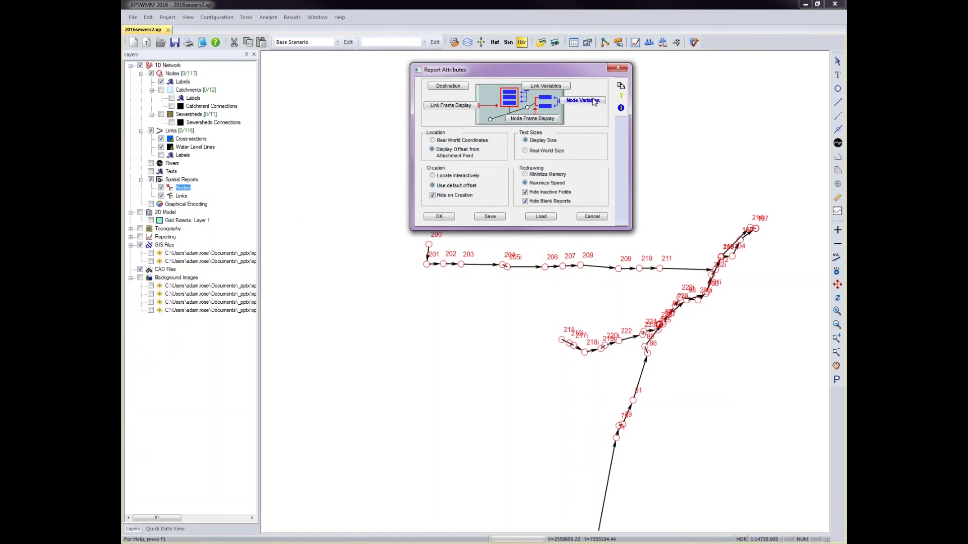
left_click(532, 118)
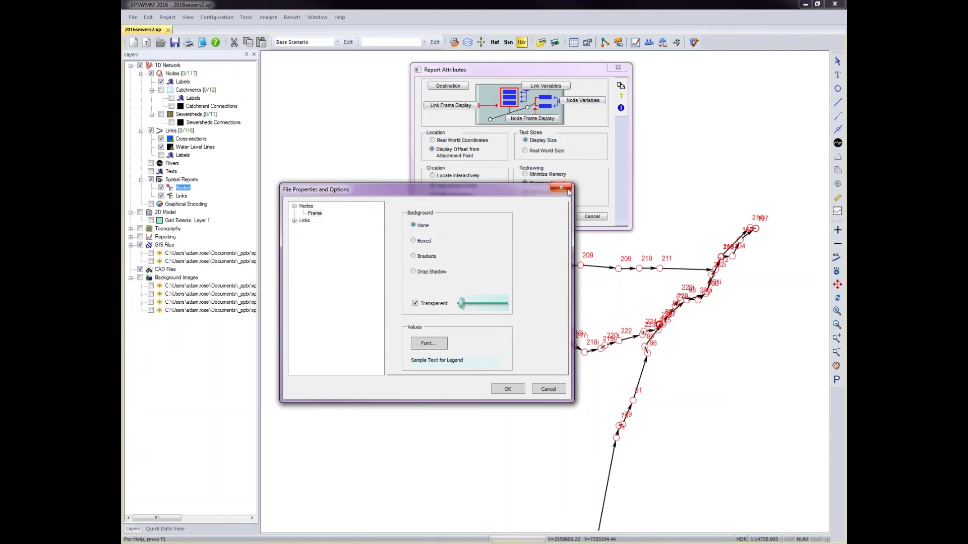
left_click(567, 190)
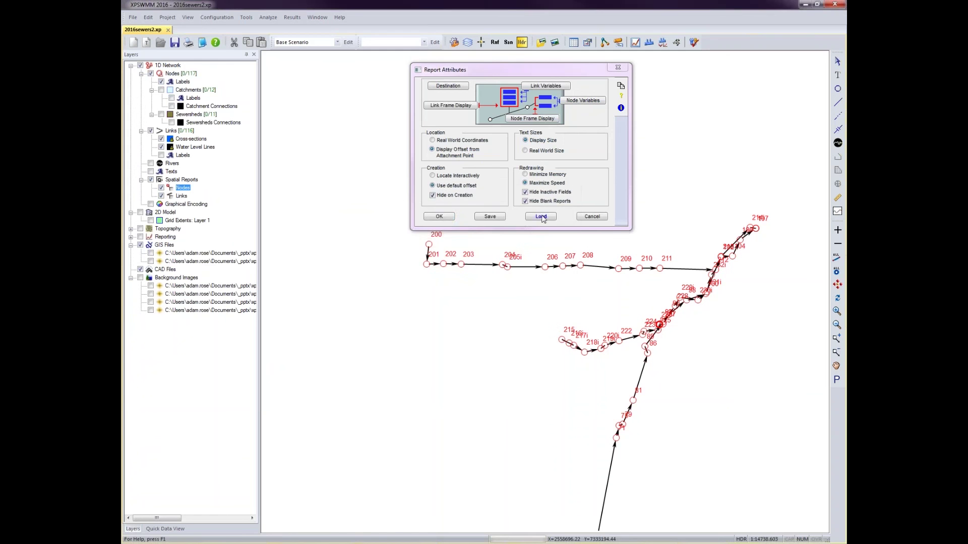
left_click(439, 217)
right_click(184, 182)
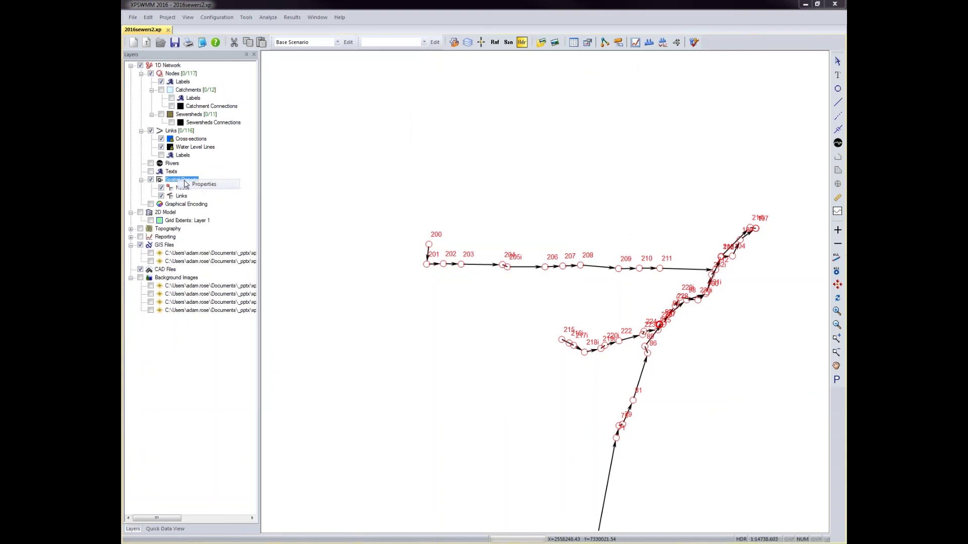
left_click(203, 184)
left_click(183, 175)
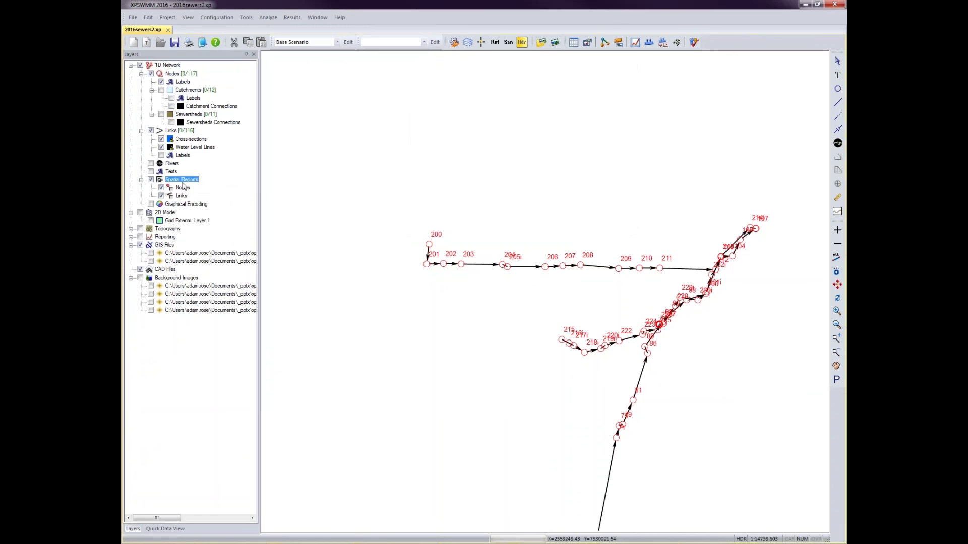
Step: Show the link spatial reports for all objects and inspect them up close around pipe L_241
right_click(181, 196)
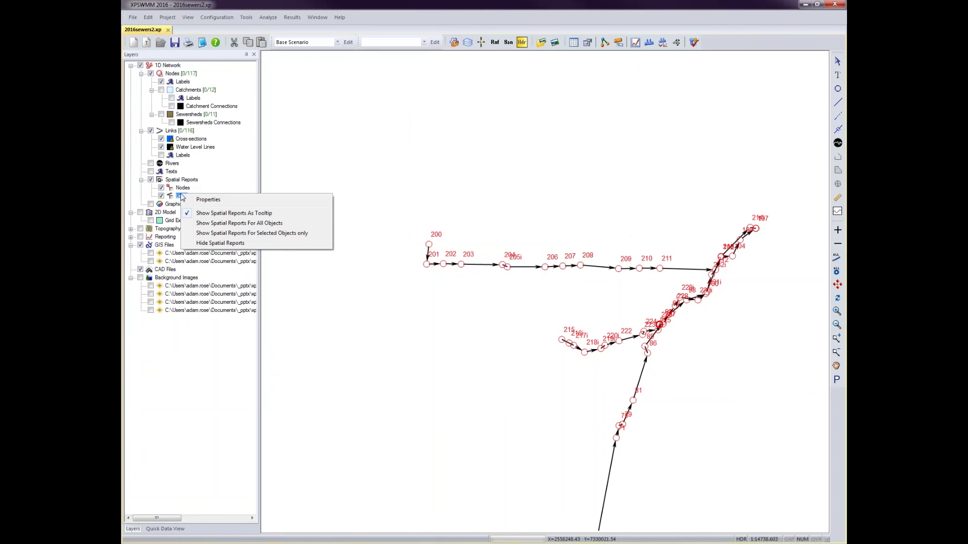
left_click(218, 224)
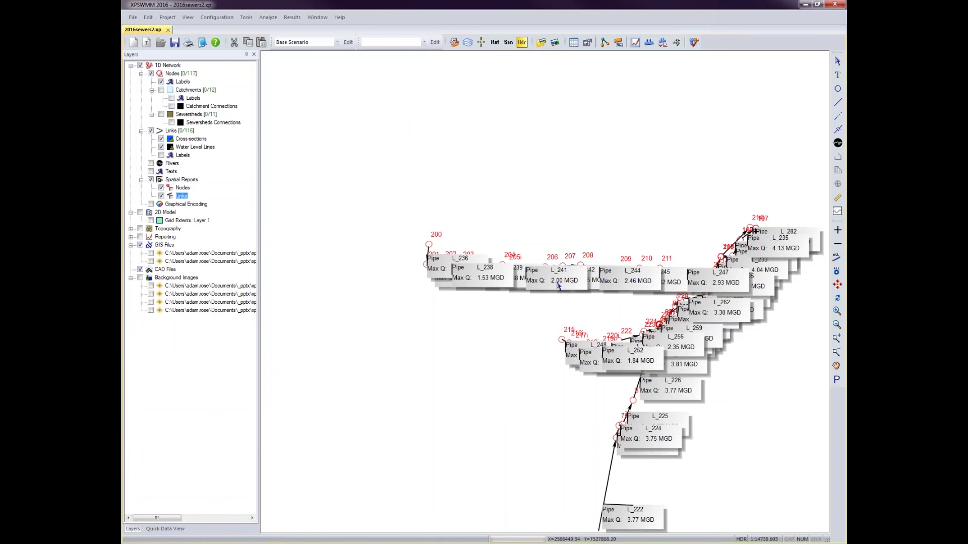
left_click(836, 311)
left_click(836, 311)
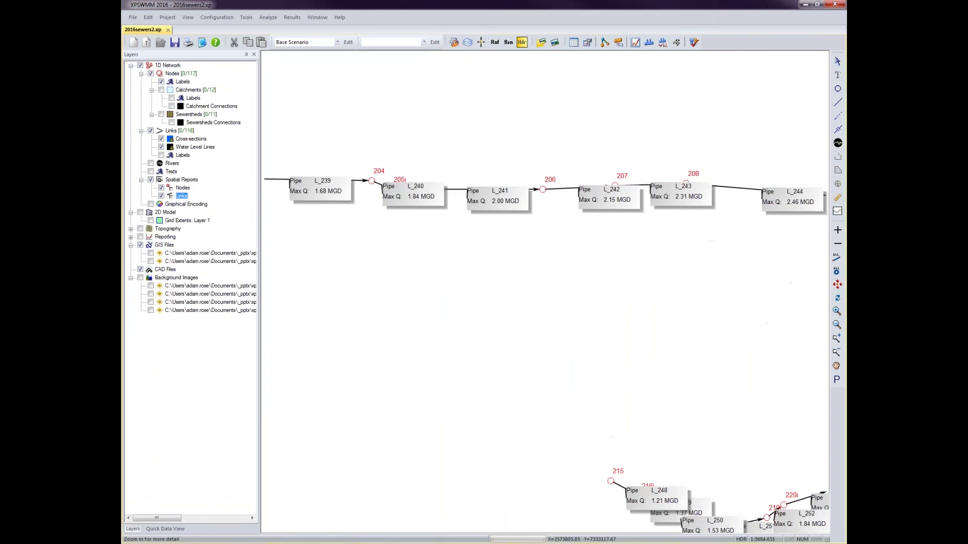
left_click(837, 312)
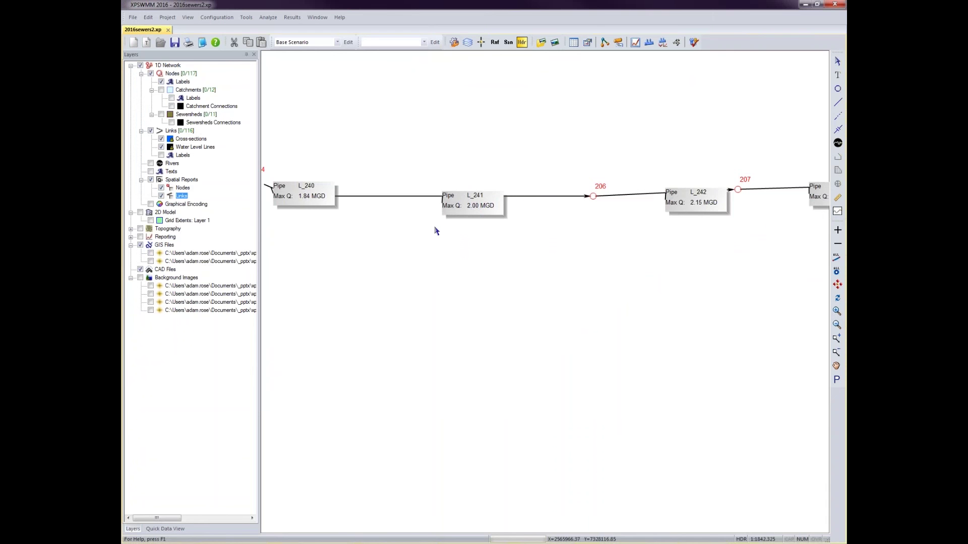
Step: Switch the link spatial reports back to tooltip display and point at the pipe between nodes 205i and 206
right_click(180, 197)
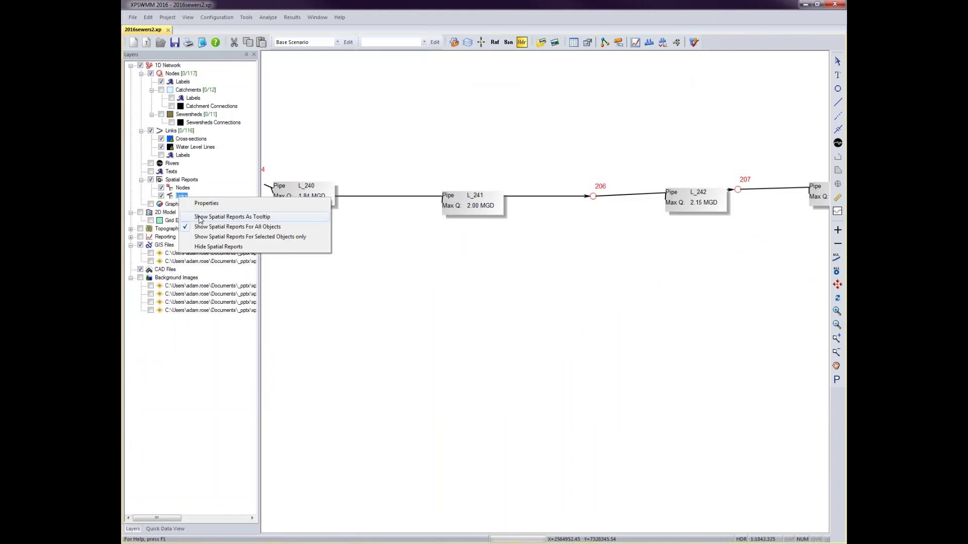
left_click(200, 218)
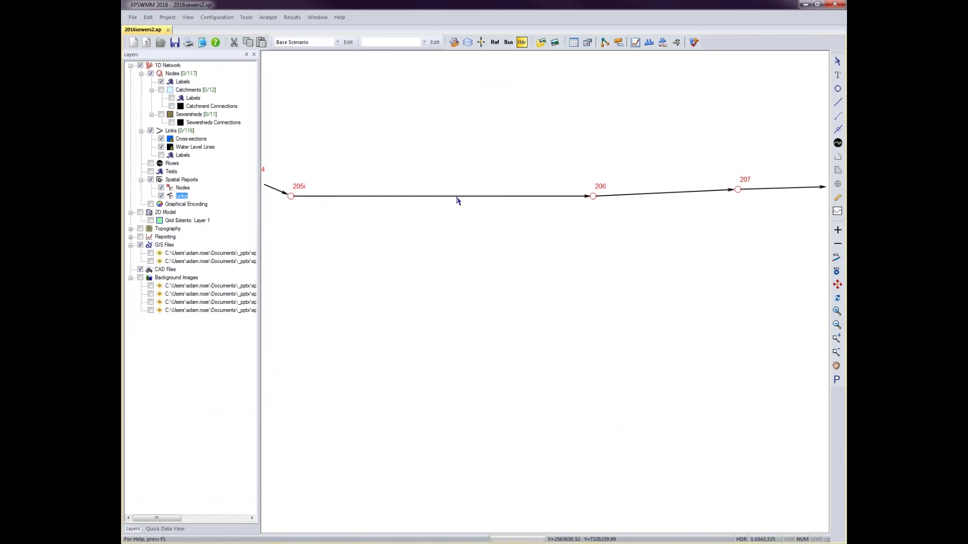
mouse_move(457, 200)
Step: Turn on Graphical Encoding for the network together with the Spatial Reports layer
left_click(197, 205)
left_click(150, 204)
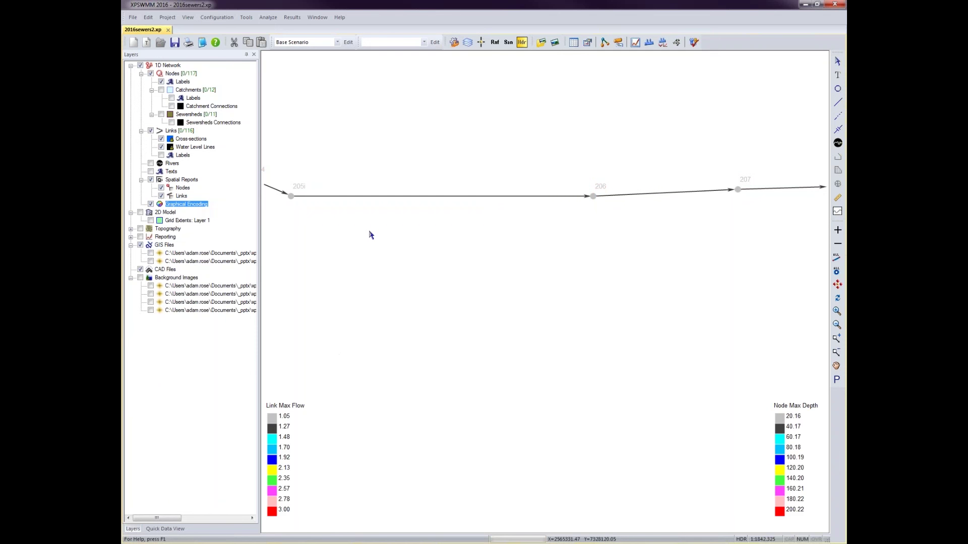
left_click(150, 203)
left_click(189, 181)
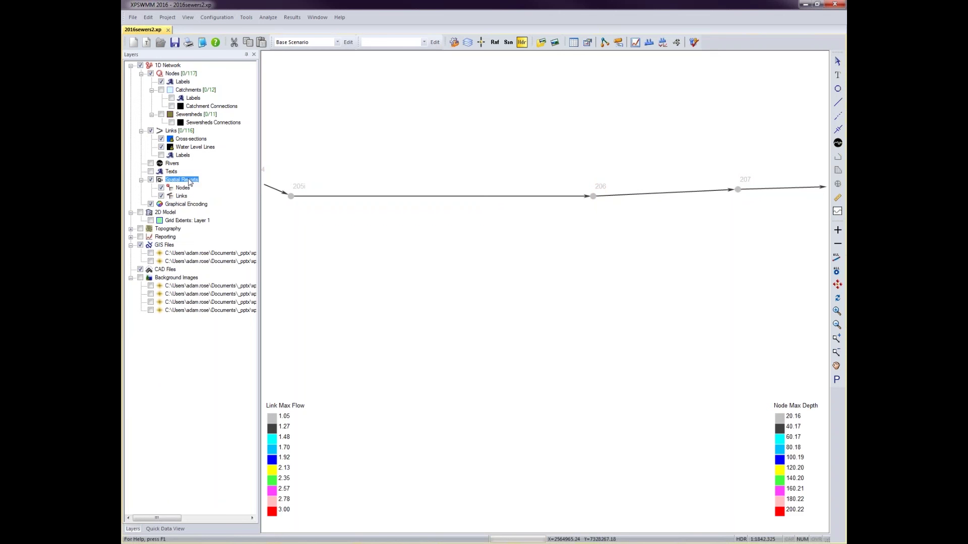